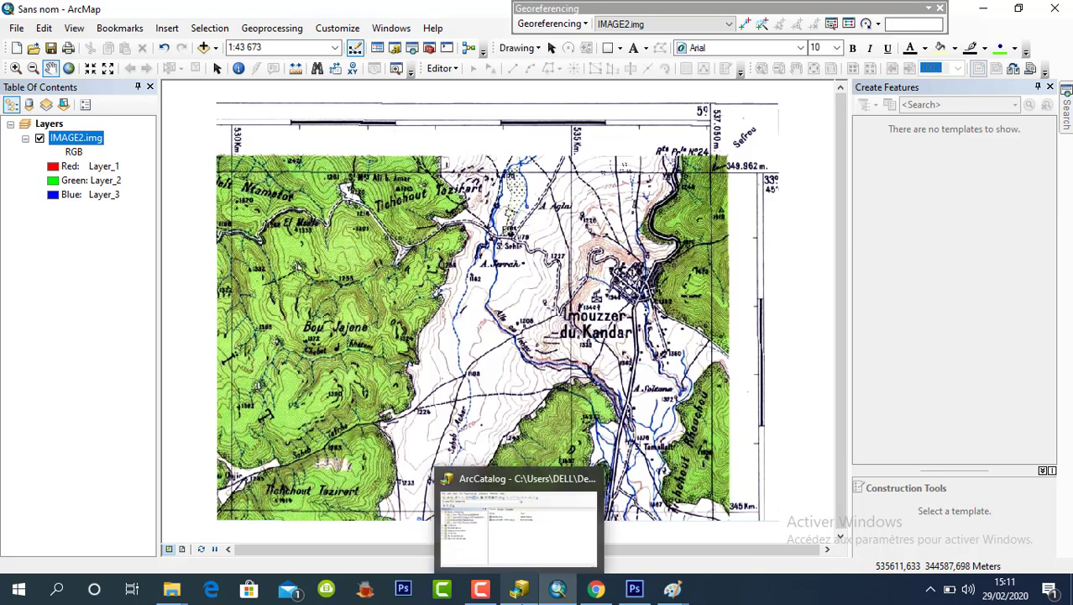
Step: Switch to ArcCatalog and set up a new shapefile in the Géo folder, named point with the Point feature type
{"action": "left_click", "coordinate": [520, 589]}
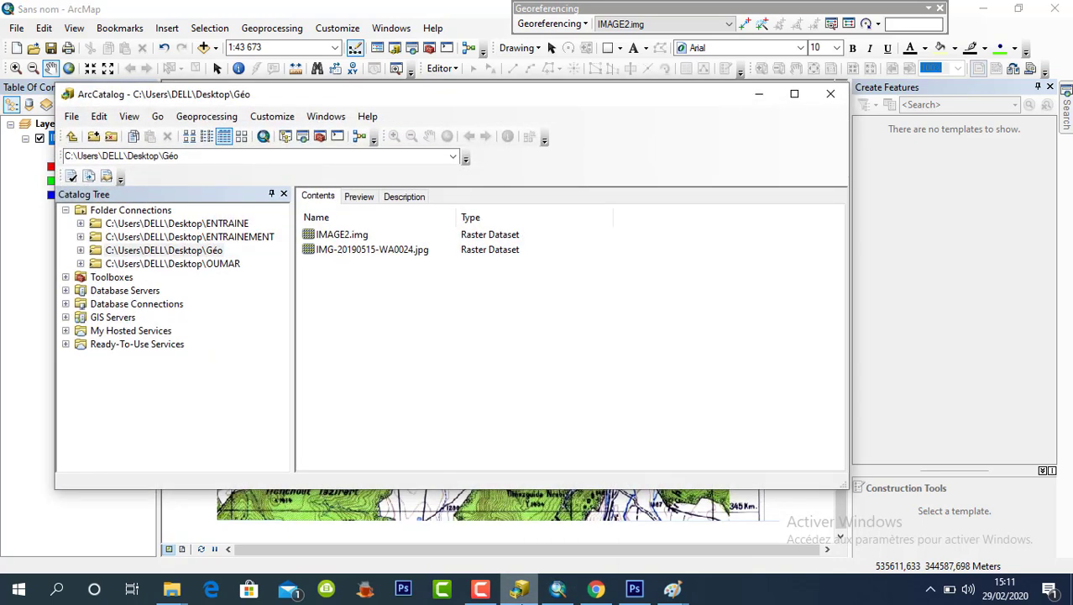
{"action": "right_click", "coordinate": [647, 308]}
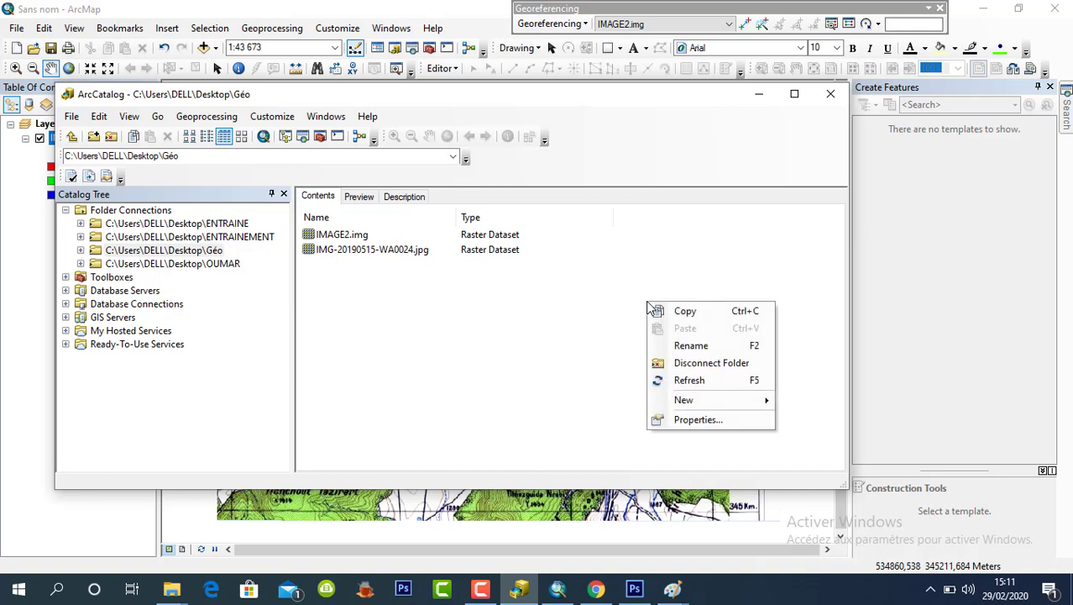
{"action": "mouse_move", "coordinate": [726, 406]}
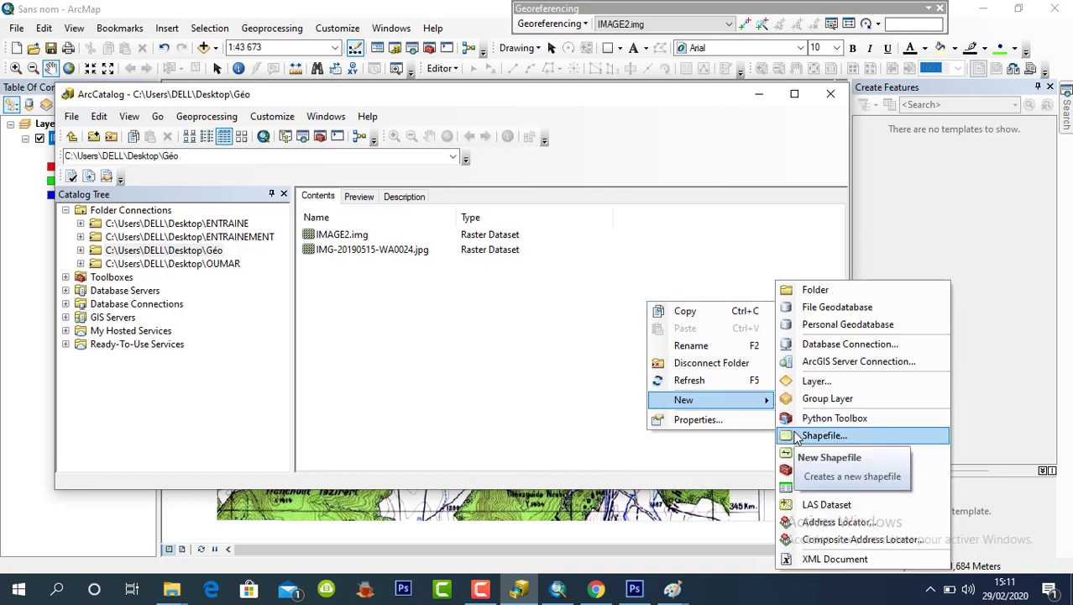
{"action": "left_click", "coordinate": [806, 436]}
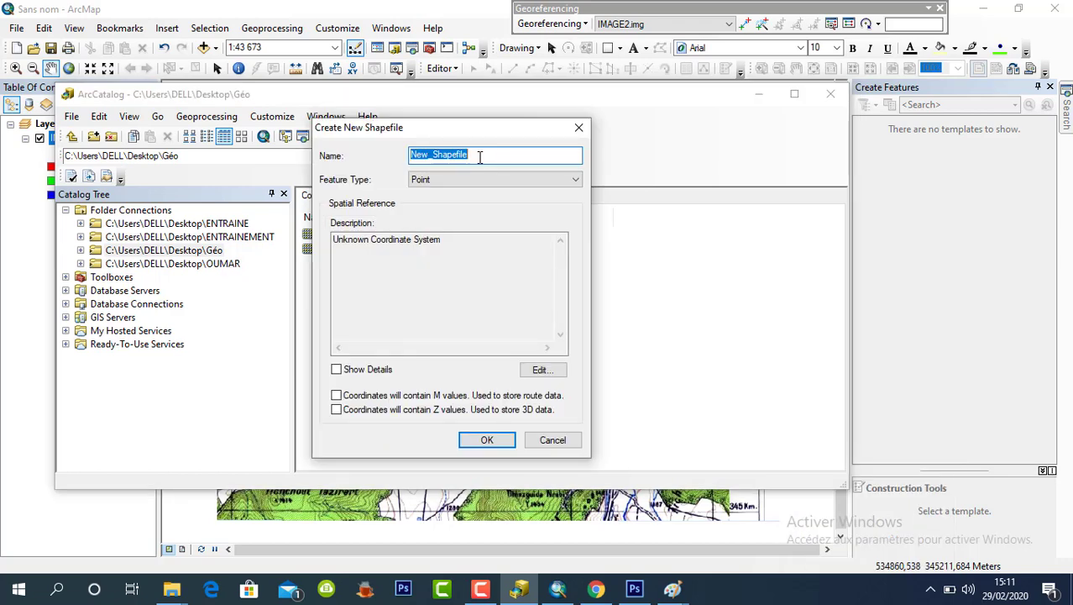
{"action": "type", "text": "point"}
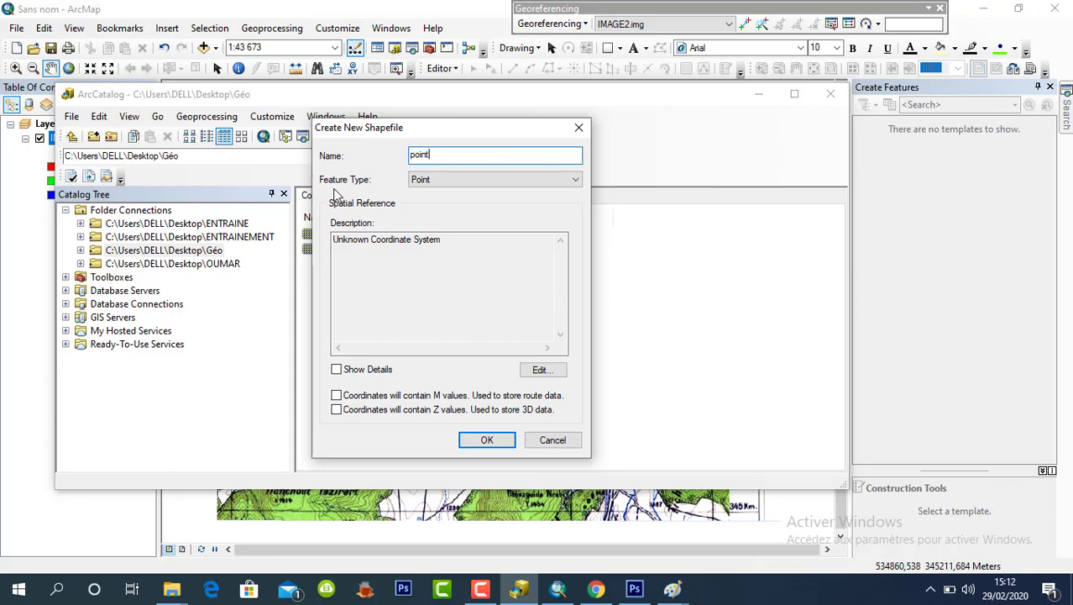
{"action": "left_click", "coordinate": [428, 185]}
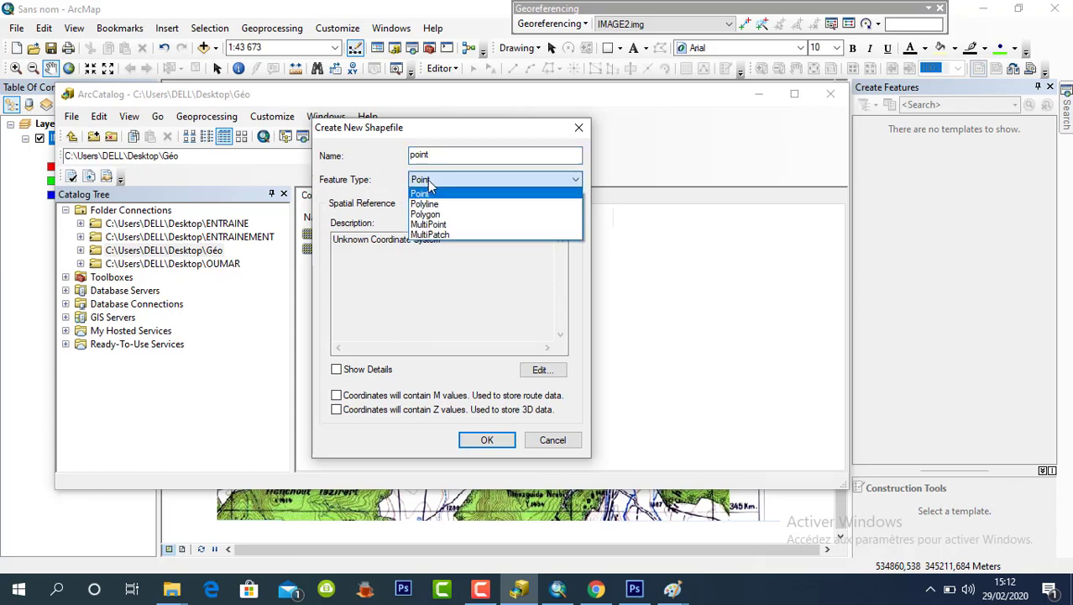
{"action": "left_click", "coordinate": [433, 192]}
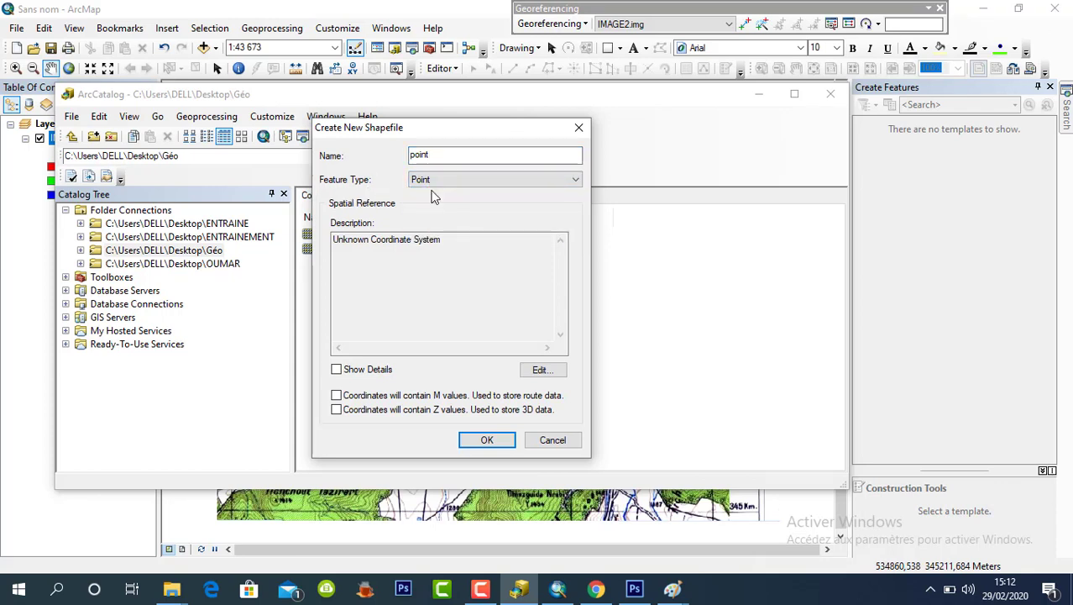
Step: Assign the projected coordinate system Nord Maroc from the African national grids and create the shapefile
{"action": "left_click", "coordinate": [539, 370]}
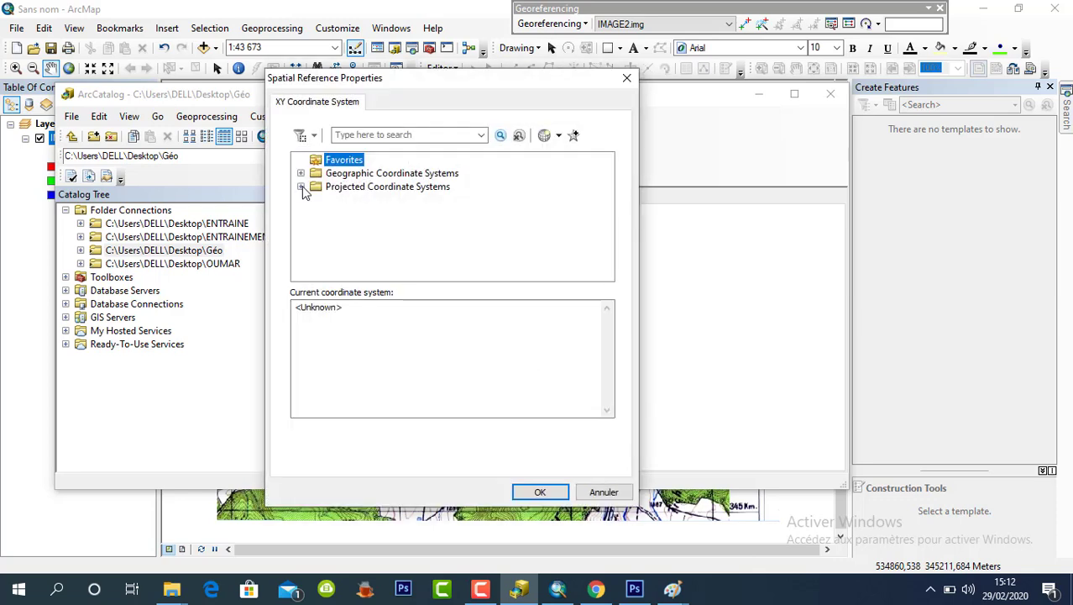
{"action": "left_click", "coordinate": [301, 186]}
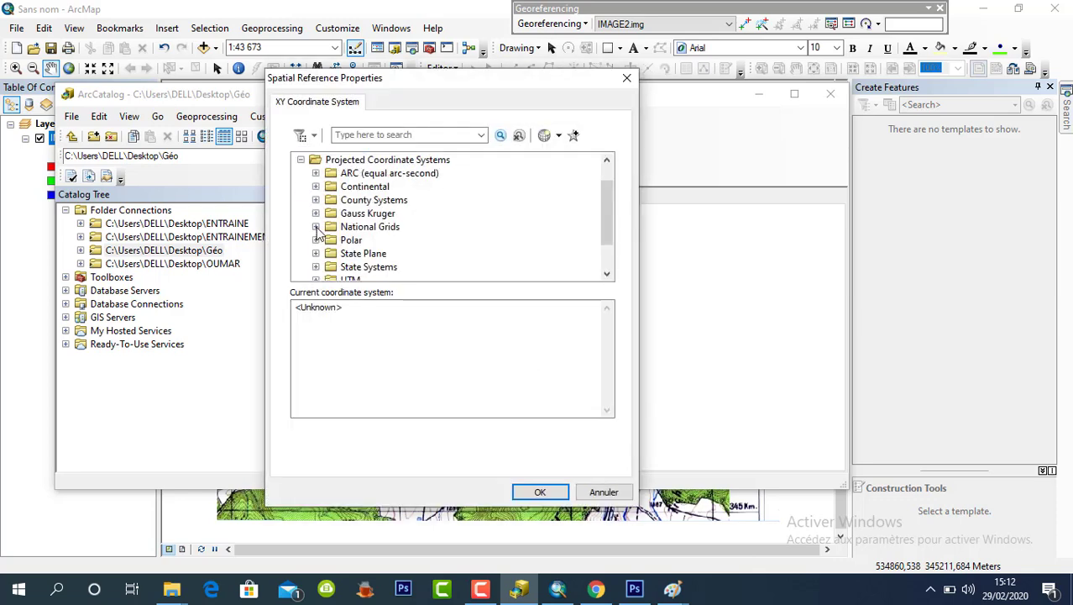
{"action": "left_click", "coordinate": [316, 231]}
{"action": "left_click", "coordinate": [330, 174]}
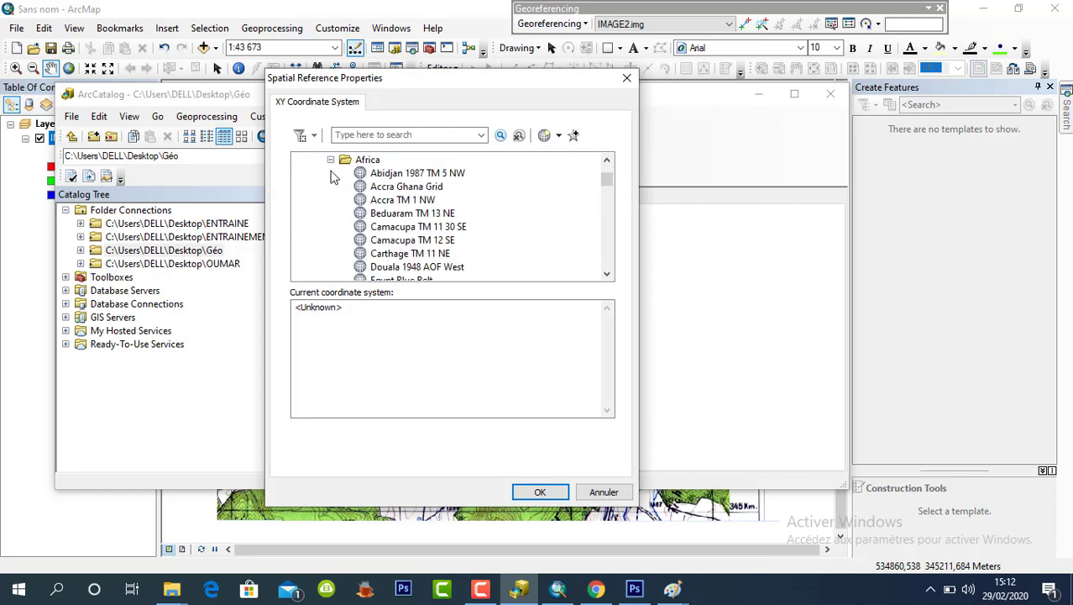
{"action": "scroll", "coordinate": [608, 248], "scroll_direction": "down", "scroll_amount": 8}
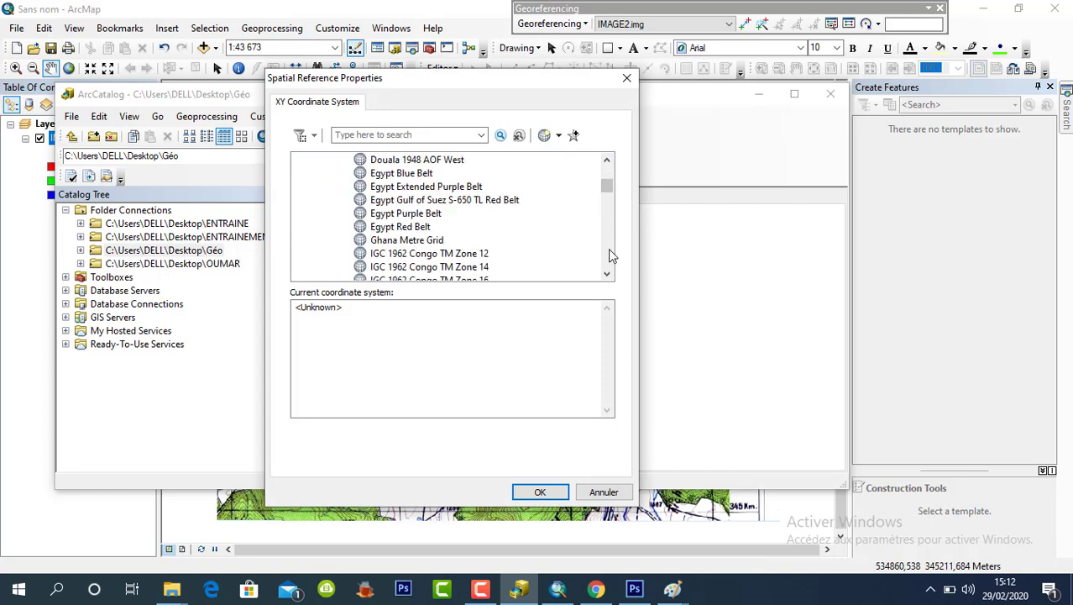
{"action": "left_click", "coordinate": [608, 249]}
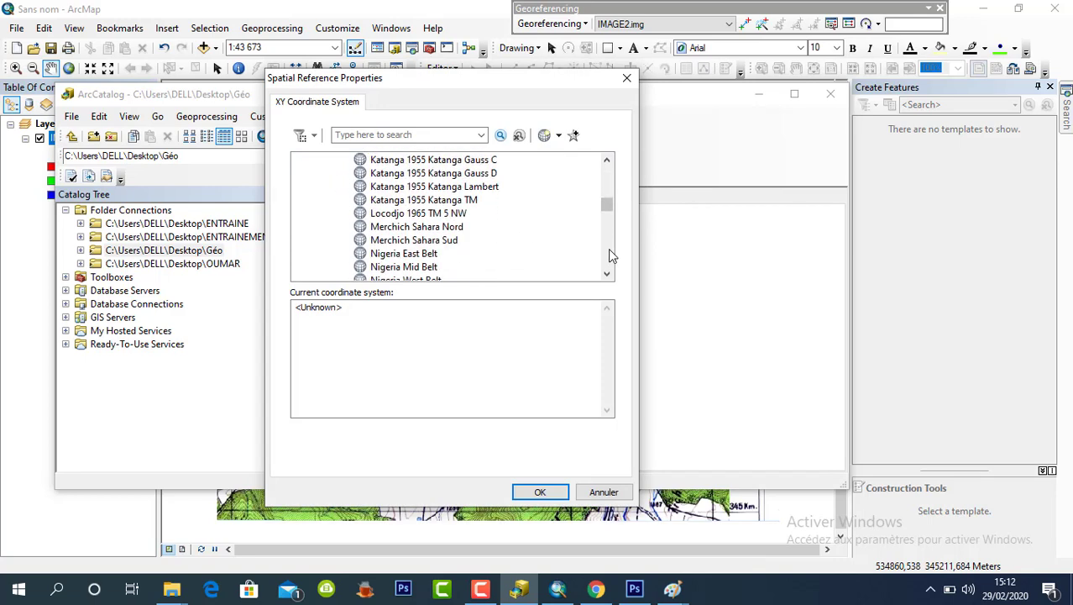
{"action": "left_click", "coordinate": [608, 249]}
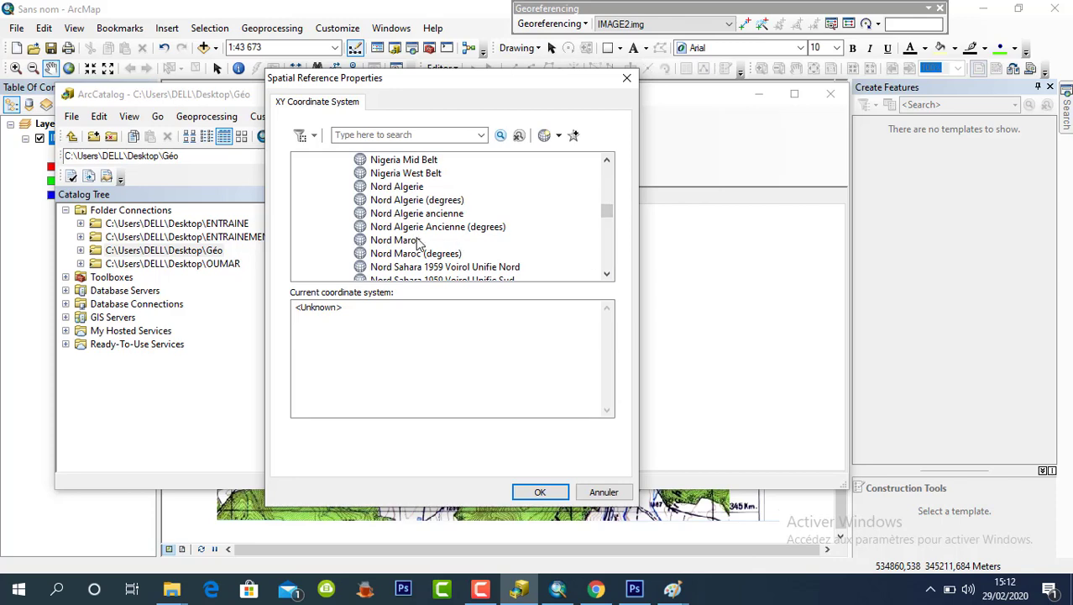
{"action": "left_click", "coordinate": [418, 241]}
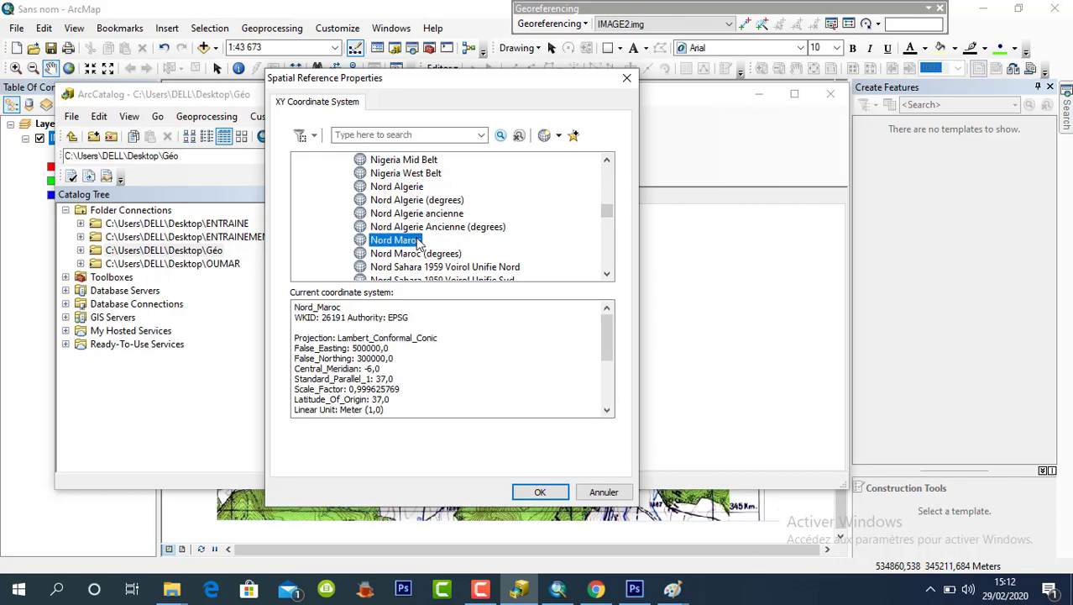
{"action": "key", "text": "Return"}
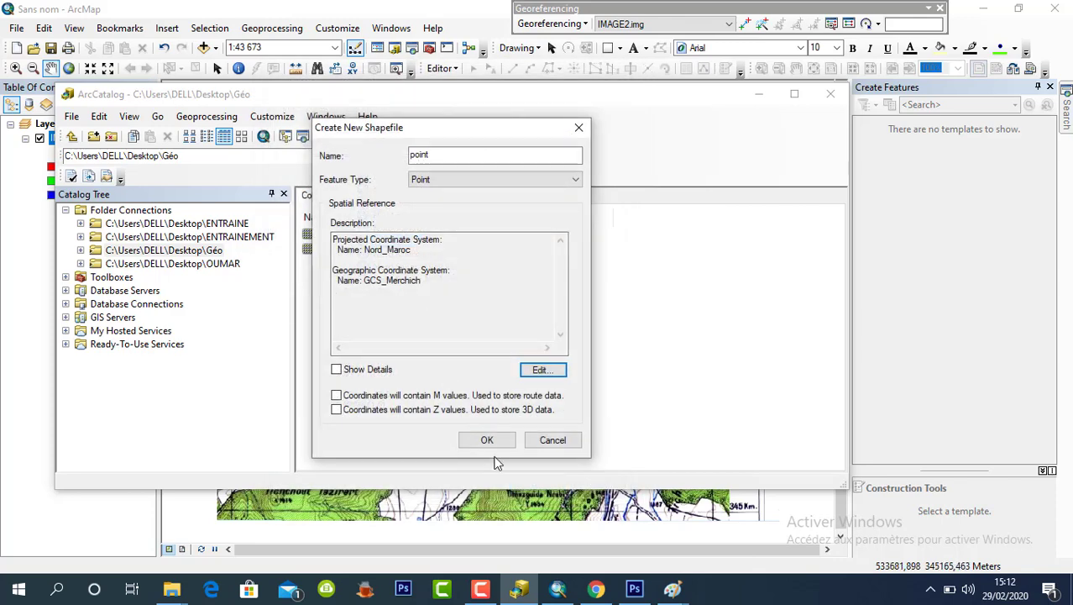
{"action": "left_click", "coordinate": [487, 444]}
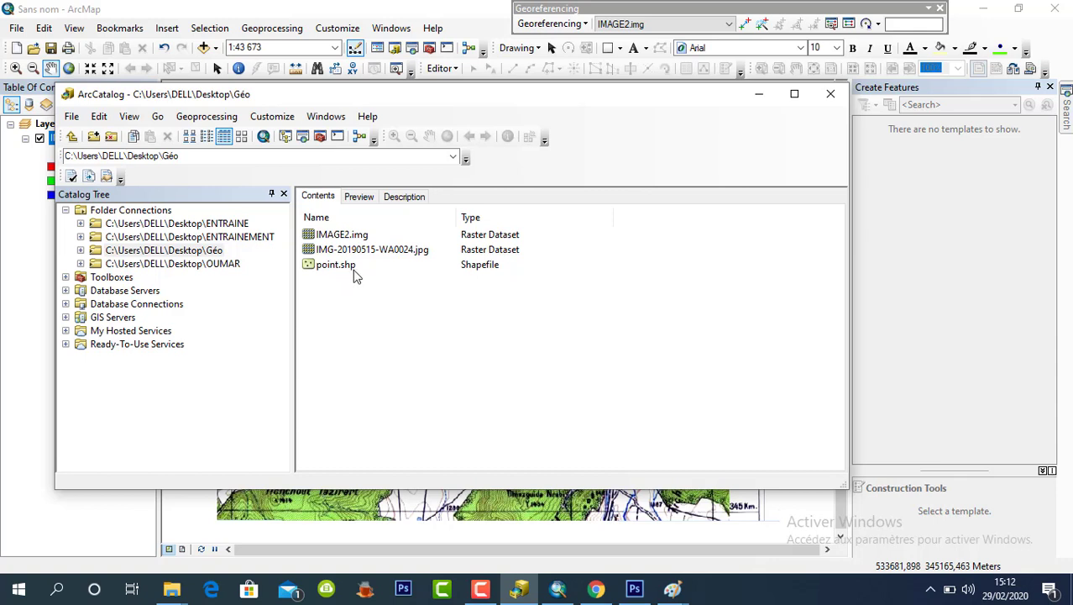
Step: Return to ArcMap and add point.shp from the Géo folder to the map
{"action": "left_click", "coordinate": [760, 94]}
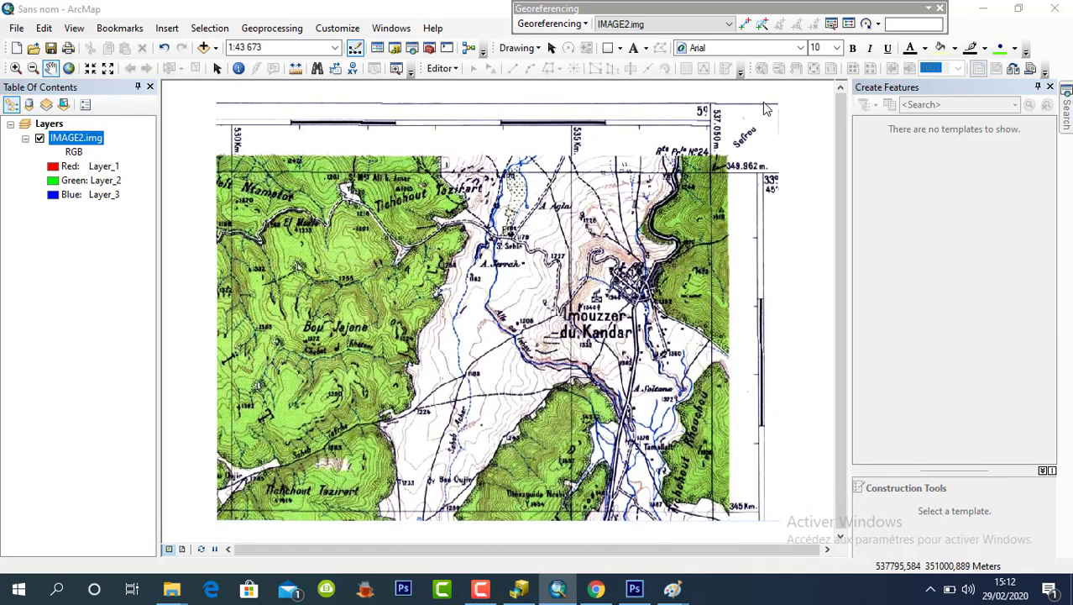
{"action": "left_click", "coordinate": [204, 49]}
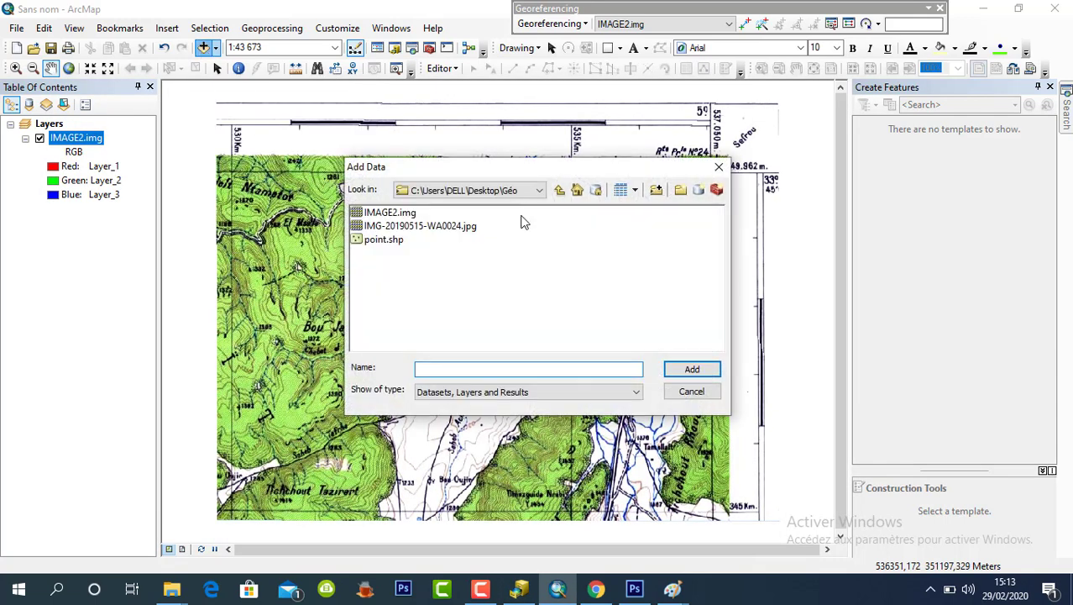
{"action": "left_click", "coordinate": [391, 241]}
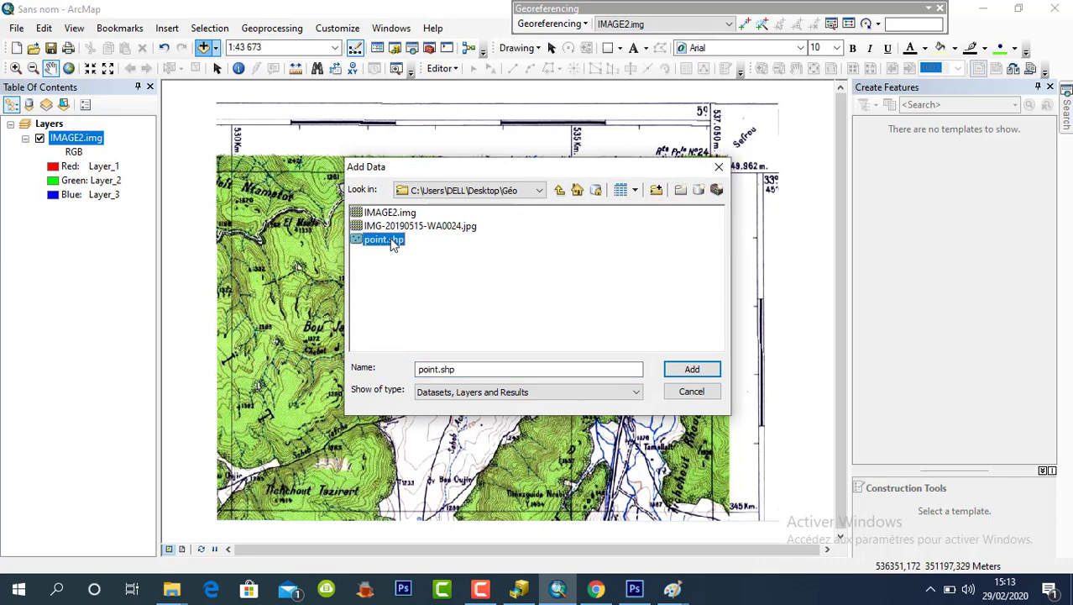
{"action": "left_click", "coordinate": [697, 370]}
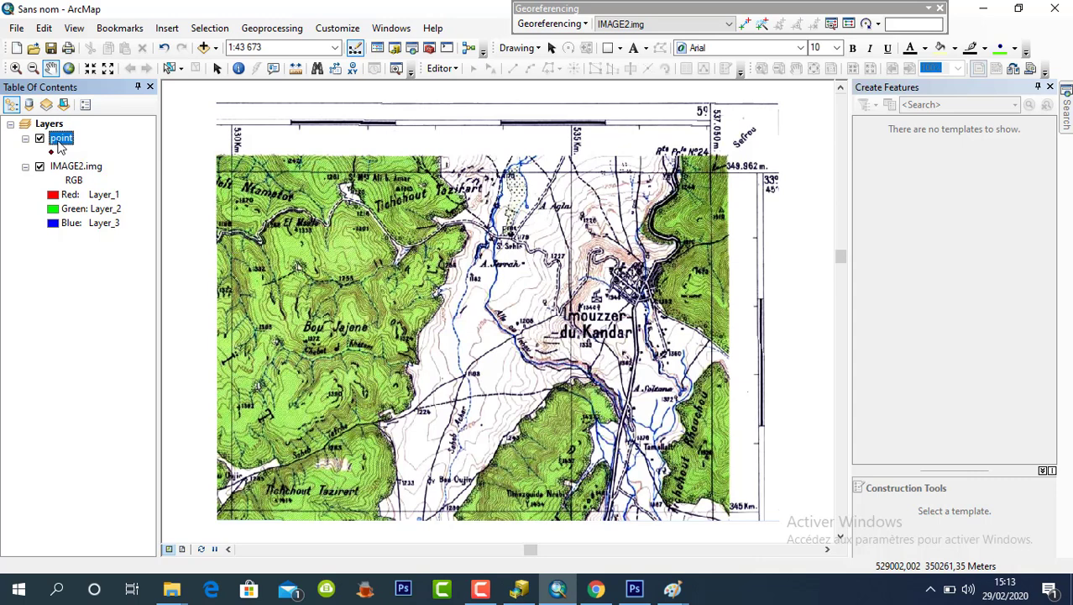
Step: Start an edit session and place three point features around the road crossings southwest of Imouzzer-du-Kandar using the point template
{"action": "left_click", "coordinate": [438, 69]}
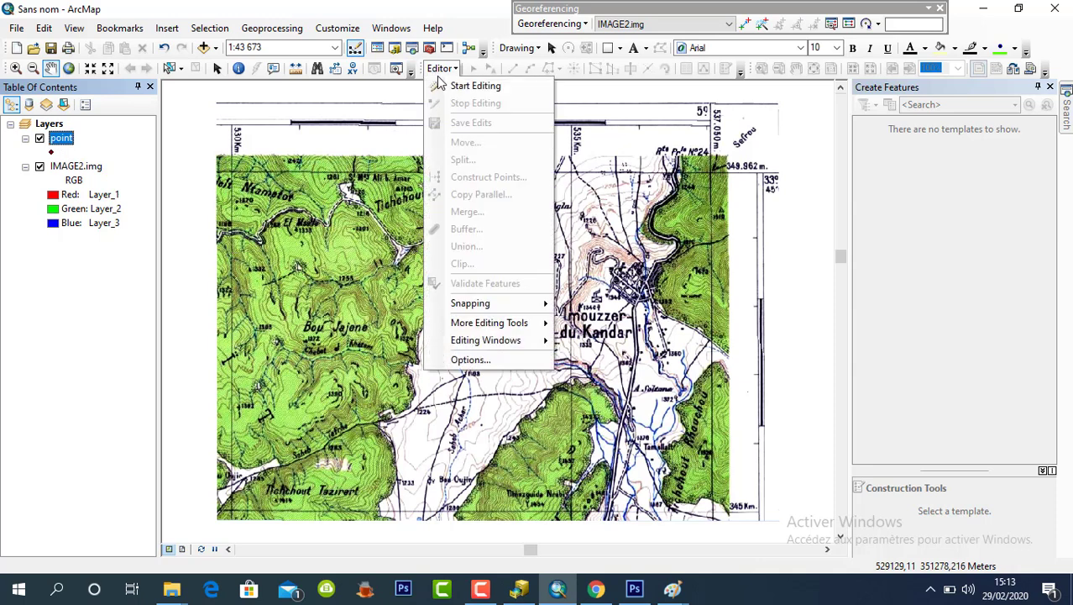
{"action": "left_click", "coordinate": [475, 85]}
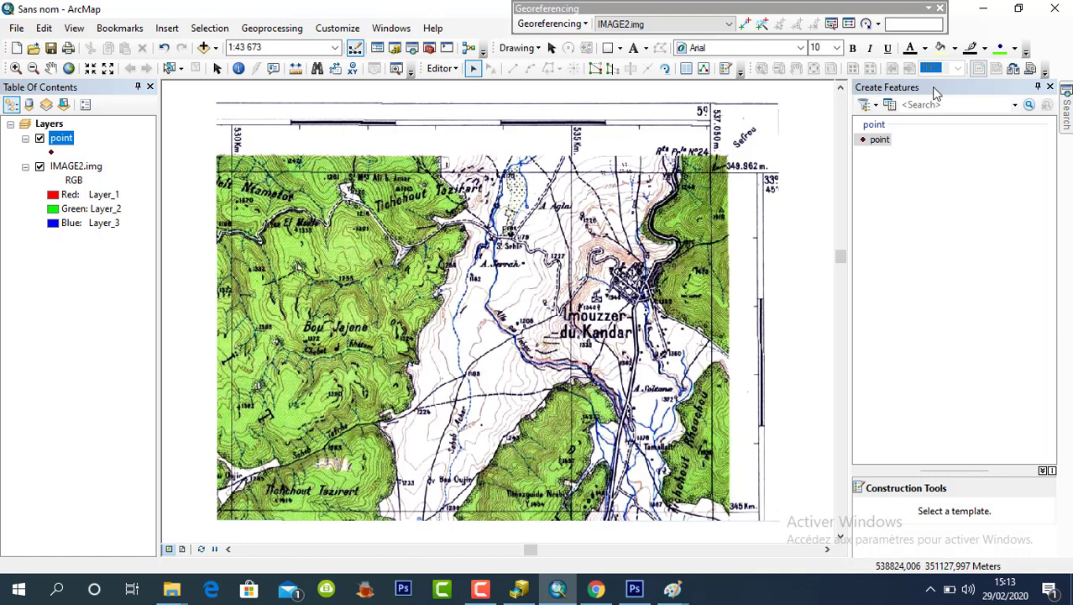
{"action": "left_click", "coordinate": [881, 139]}
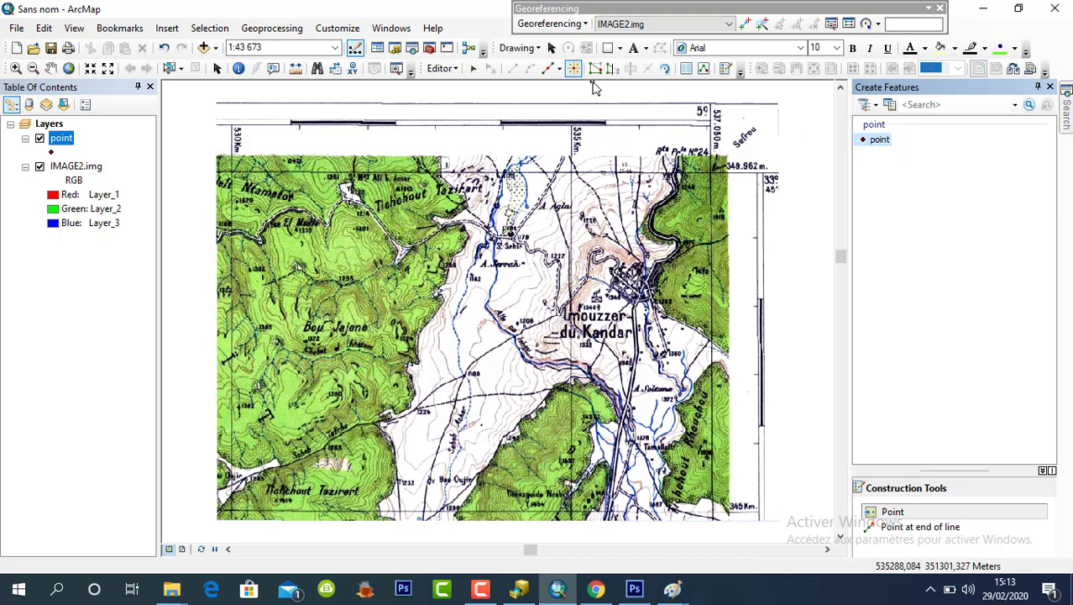
{"action": "left_click", "coordinate": [573, 70]}
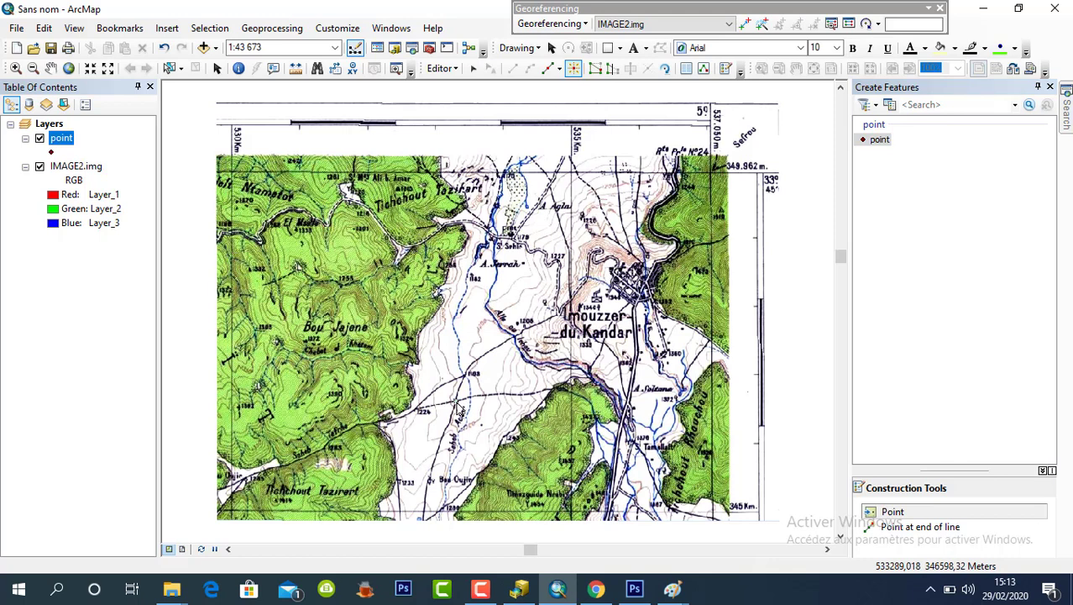
{"action": "left_click", "coordinate": [455, 405]}
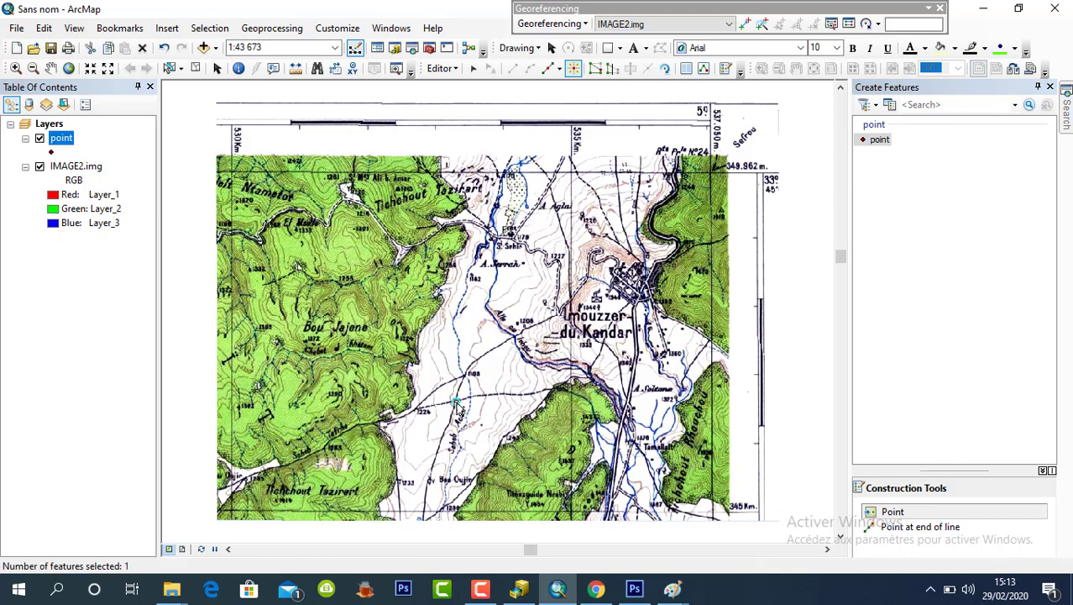
{"action": "left_click", "coordinate": [463, 376]}
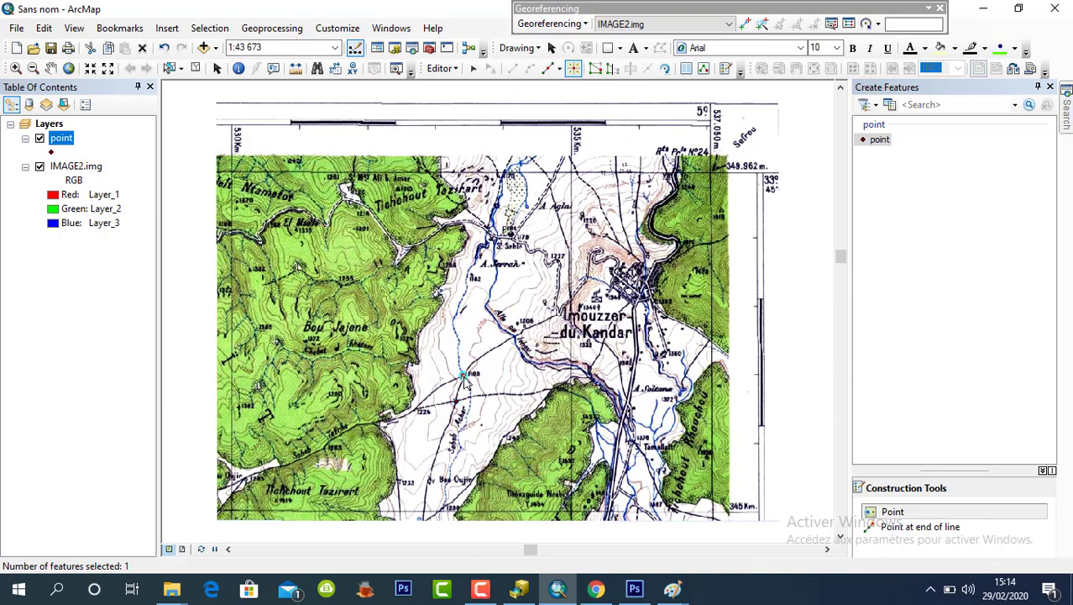
{"action": "left_click", "coordinate": [421, 409]}
Step: Choose the Circle 2 symbol for the point layer and color it red
{"action": "left_click", "coordinate": [51, 153]}
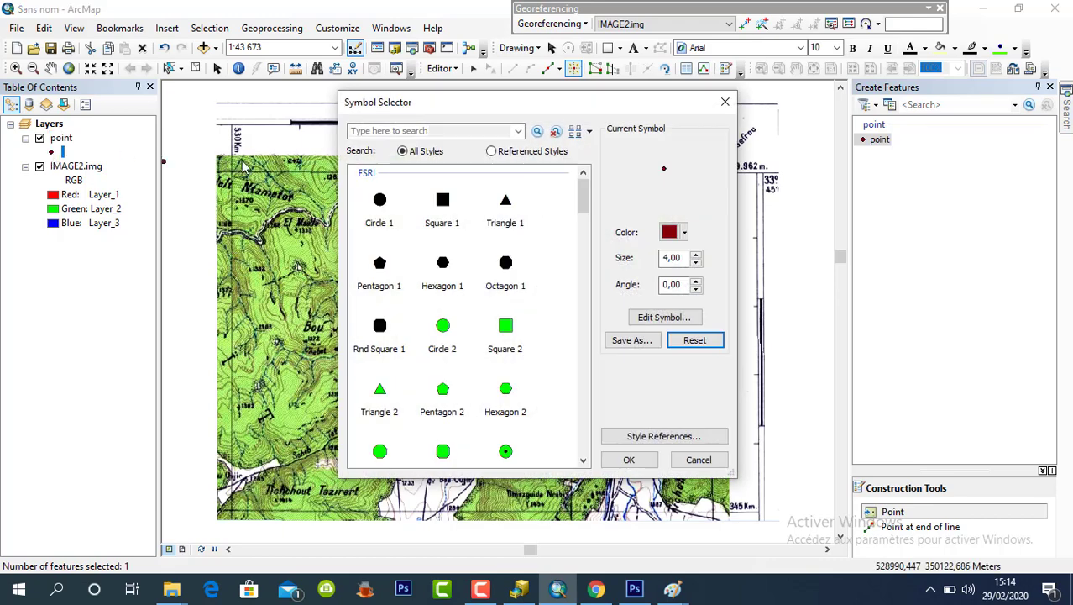
{"action": "left_click", "coordinate": [380, 202]}
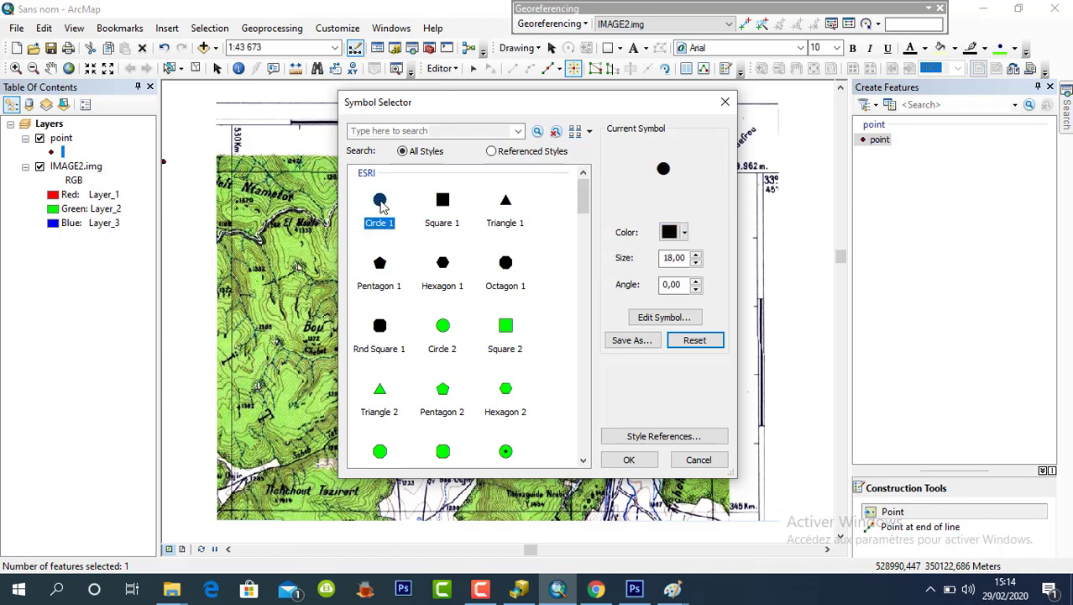
{"action": "left_click", "coordinate": [505, 214]}
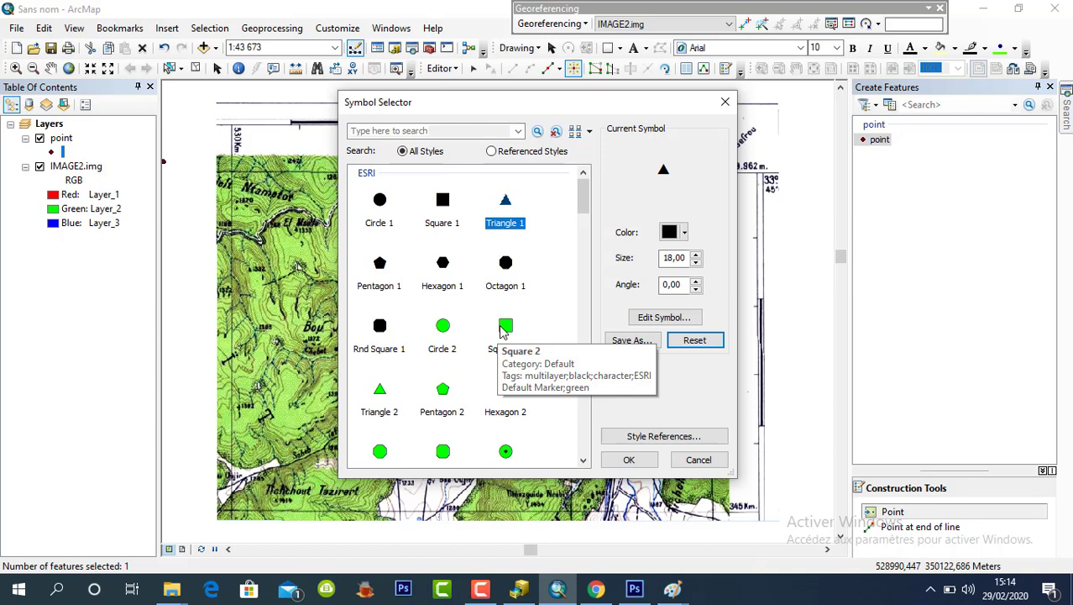
{"action": "left_click", "coordinate": [442, 333]}
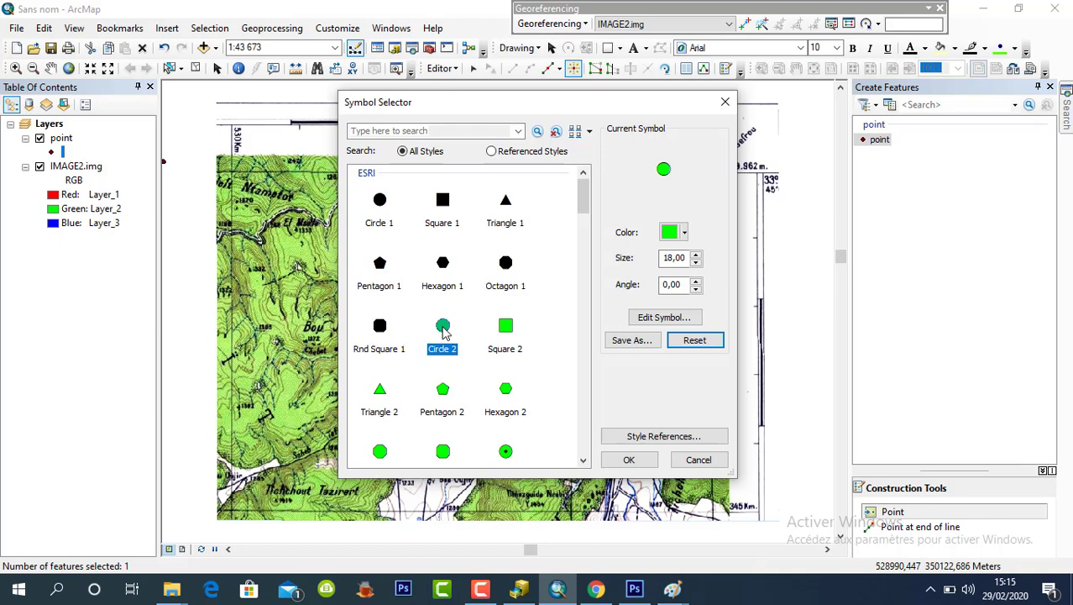
{"action": "left_click", "coordinate": [673, 234]}
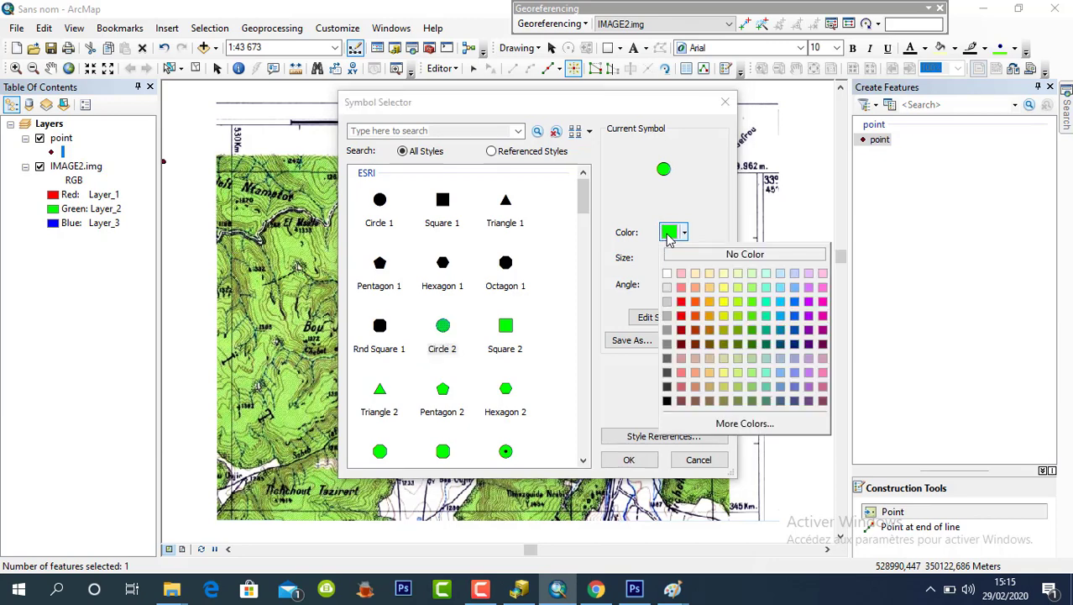
{"action": "left_click", "coordinate": [682, 314]}
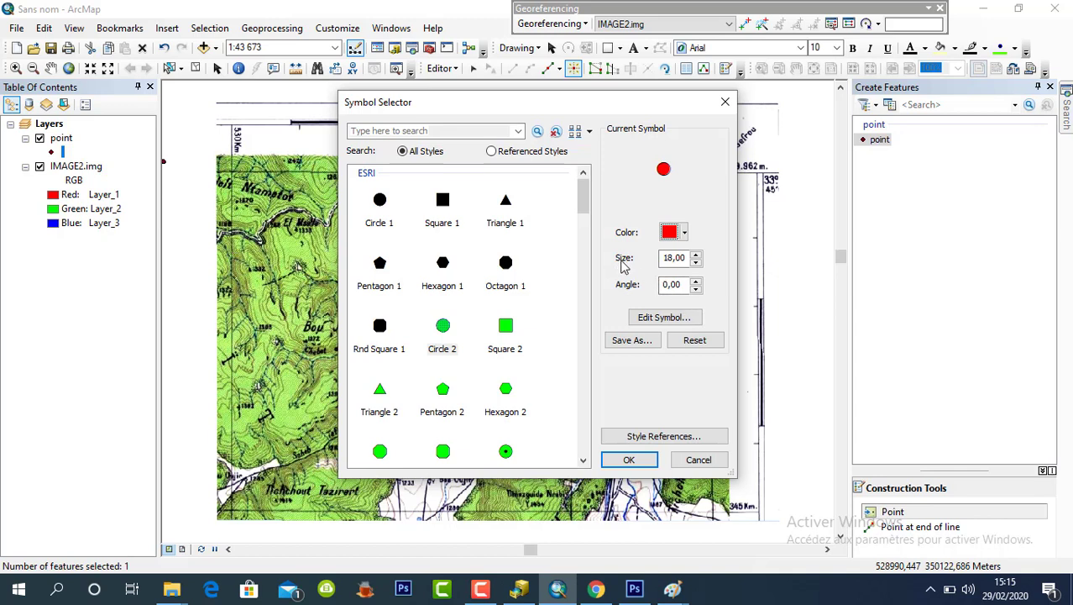
Step: Set the point layer's symbol size to 30 and apply the symbol
{"action": "left_click", "coordinate": [697, 257]}
{"action": "left_click", "coordinate": [696, 257]}
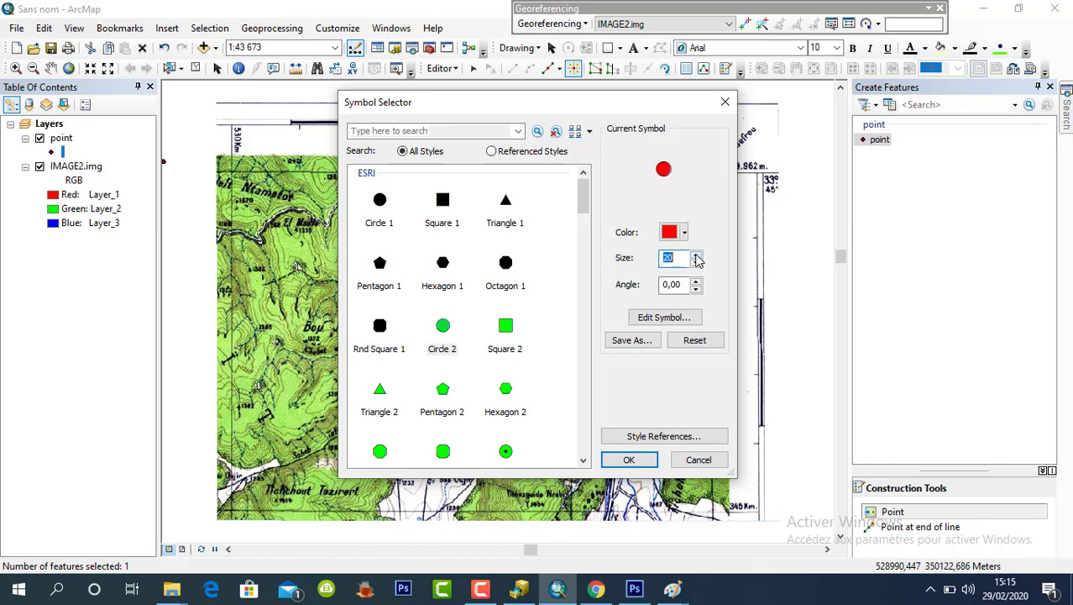
{"action": "left_click", "coordinate": [696, 256]}
{"action": "left_click", "coordinate": [696, 256]}
{"action": "left_click", "coordinate": [696, 256]}
{"action": "left_click", "coordinate": [696, 256]}
{"action": "left_click", "coordinate": [696, 255]}
{"action": "left_click", "coordinate": [696, 255]}
{"action": "left_click", "coordinate": [696, 256]}
{"action": "left_click", "coordinate": [696, 256]}
{"action": "left_click", "coordinate": [697, 256]}
{"action": "left_click", "coordinate": [697, 256]}
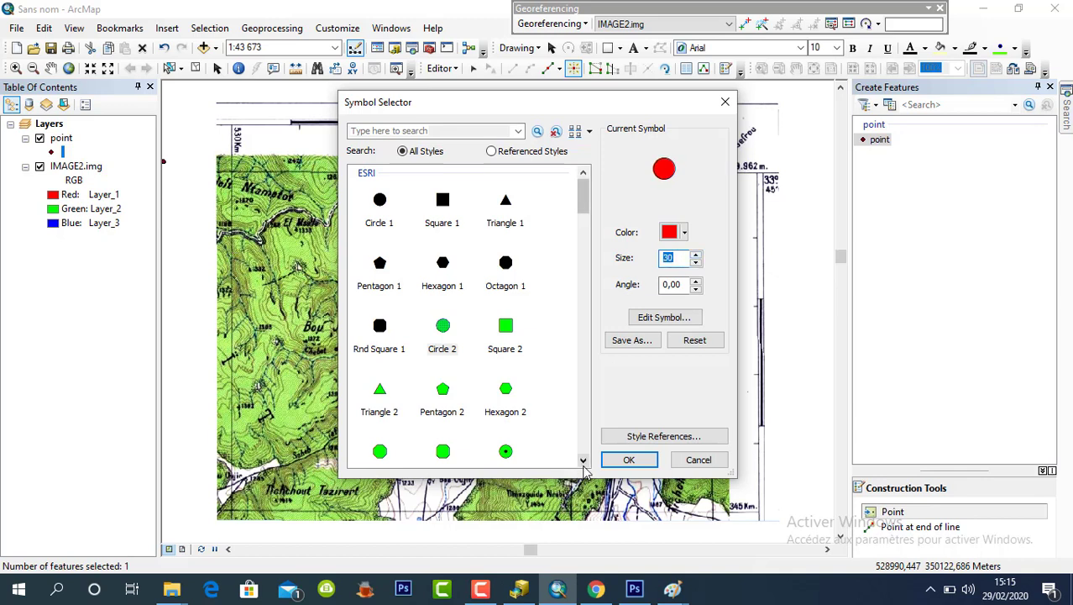
{"action": "left_click", "coordinate": [623, 460]}
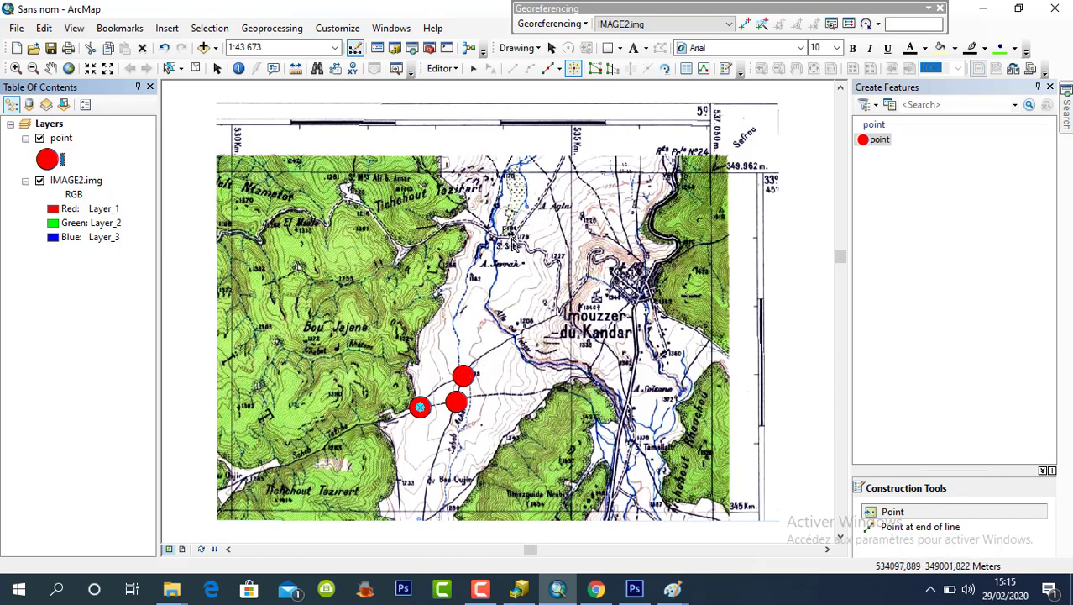
Step: Place three more point features: one near A. Serrah, one west of Imouzzer-du-Kandar, and one beside the start of the town's label
{"action": "left_click", "coordinate": [510, 237]}
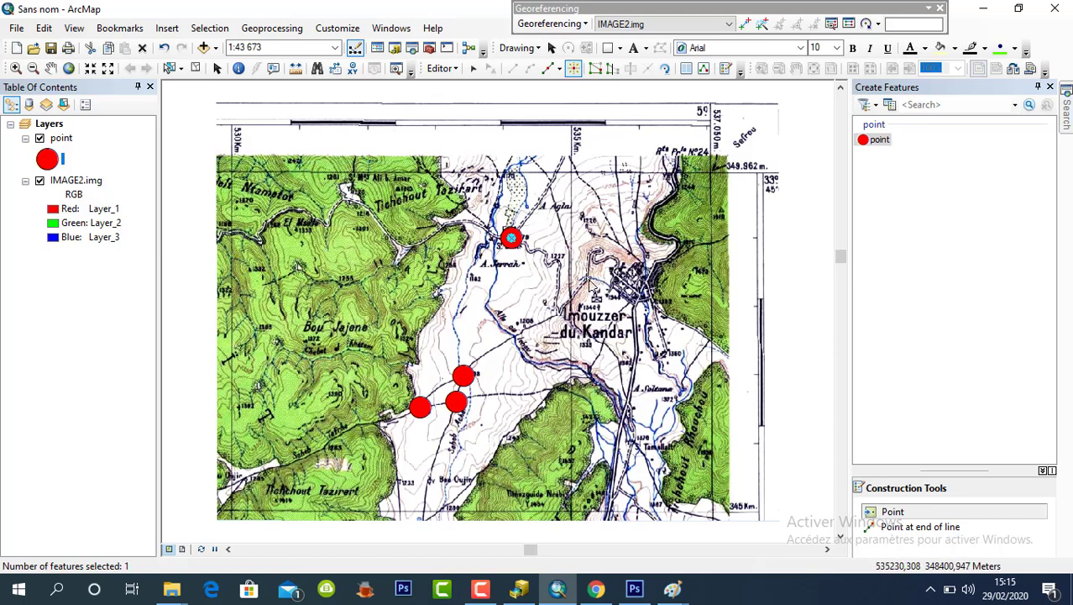
{"action": "left_click", "coordinate": [588, 279]}
{"action": "left_click", "coordinate": [560, 316]}
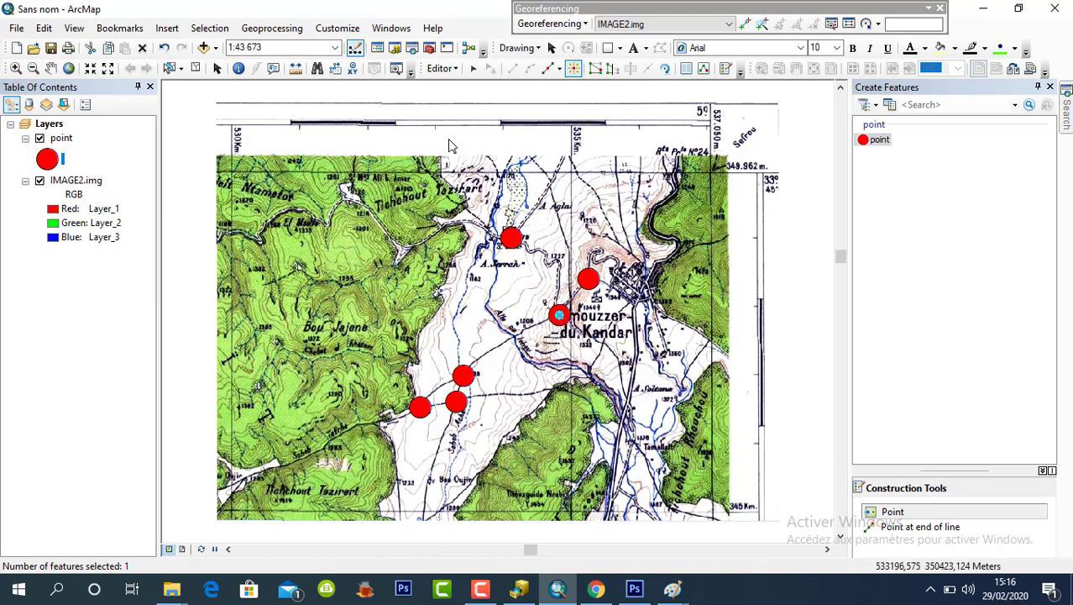
Step: Save the edits to the point layer and stop the edit session
{"action": "left_click", "coordinate": [443, 69]}
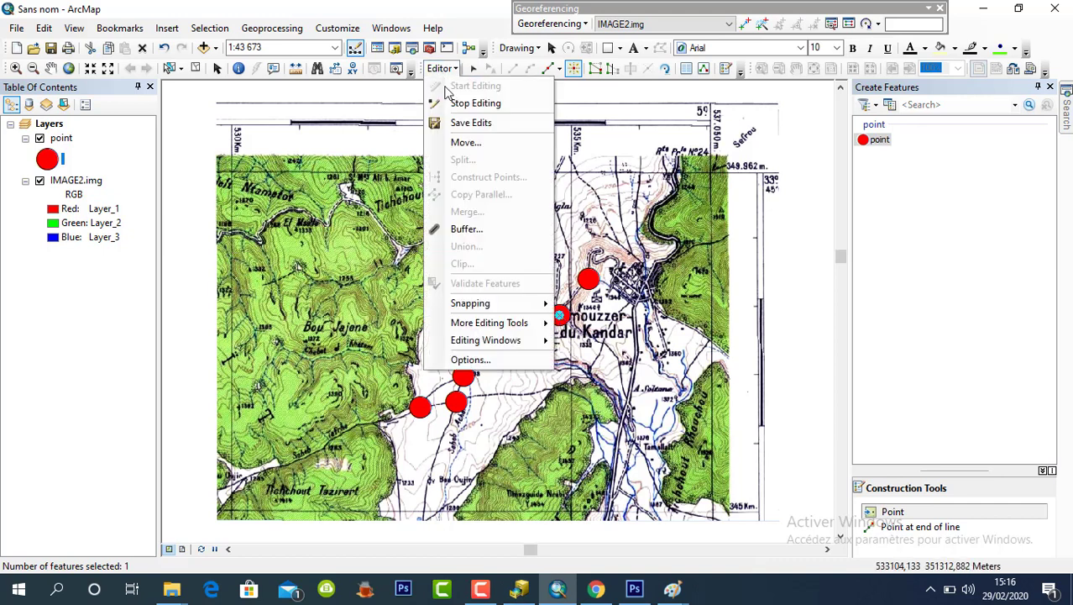
{"action": "left_click", "coordinate": [458, 123]}
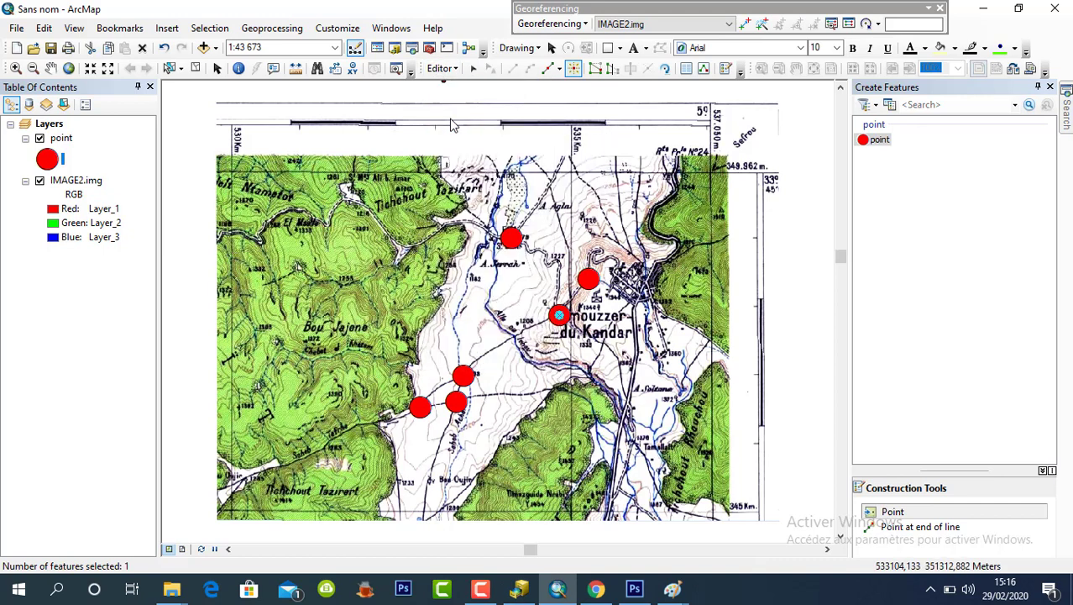
{"action": "left_click", "coordinate": [442, 69]}
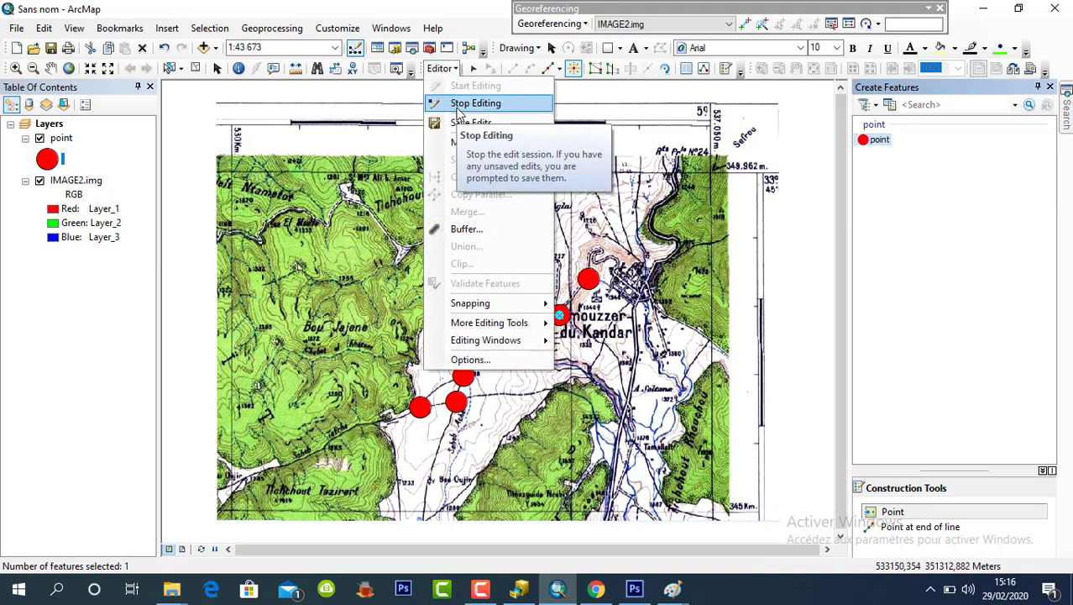
{"action": "left_click", "coordinate": [458, 105]}
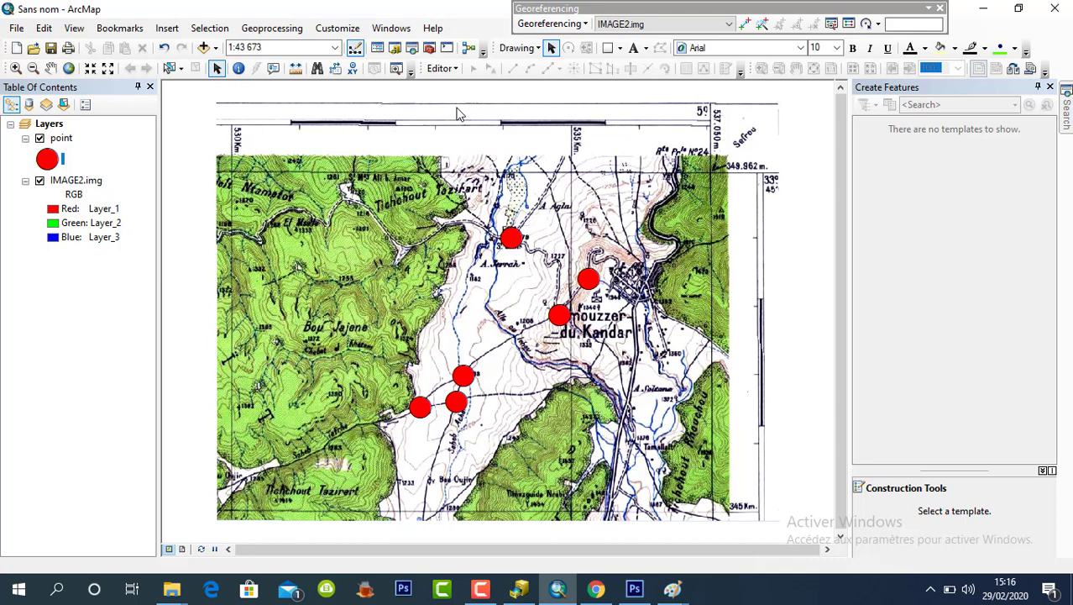
Step: Close ArcMap, saving the map document as Sans nom in the géo folder
{"action": "left_click", "coordinate": [1055, 8]}
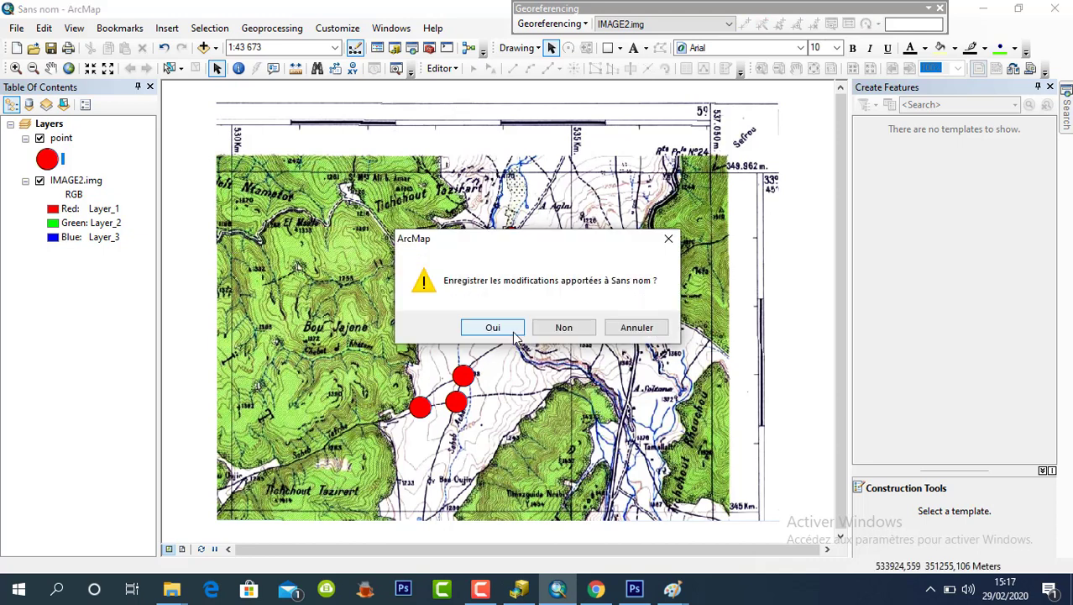
{"action": "left_click", "coordinate": [514, 331]}
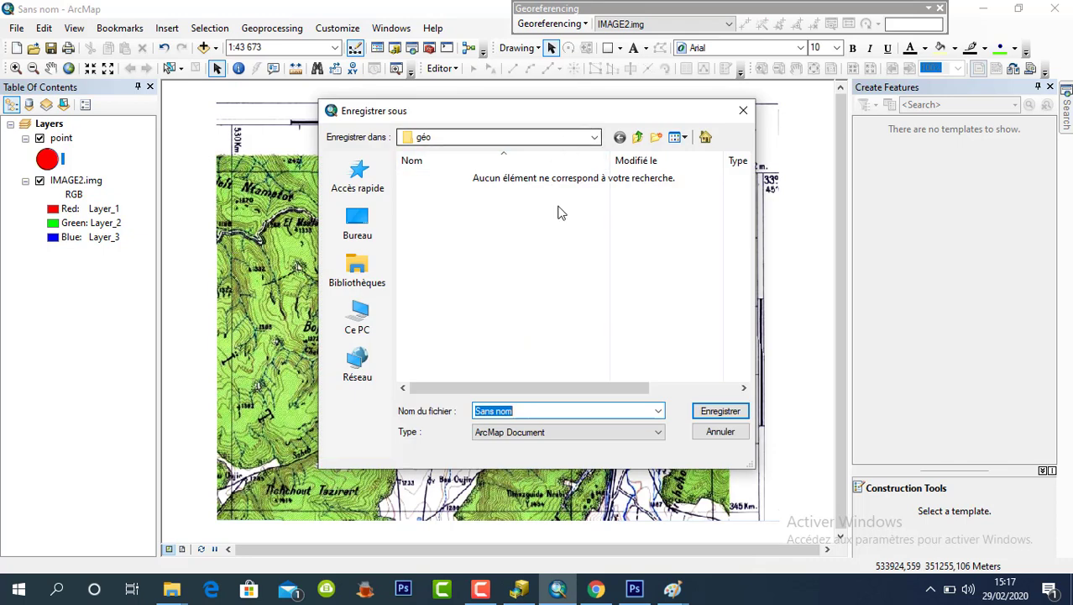
{"action": "left_click", "coordinate": [708, 417]}
Step: Return to the desktop and open the géo folder in File Explorer to view the saved project files
{"action": "left_click", "coordinate": [984, 11]}
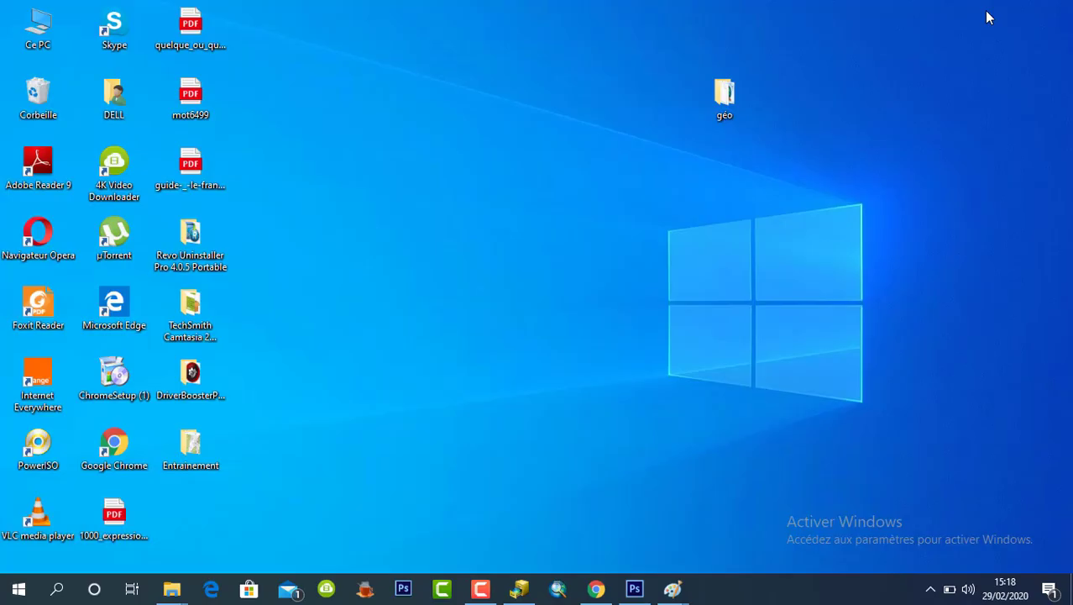
{"action": "double_click", "coordinate": [725, 97]}
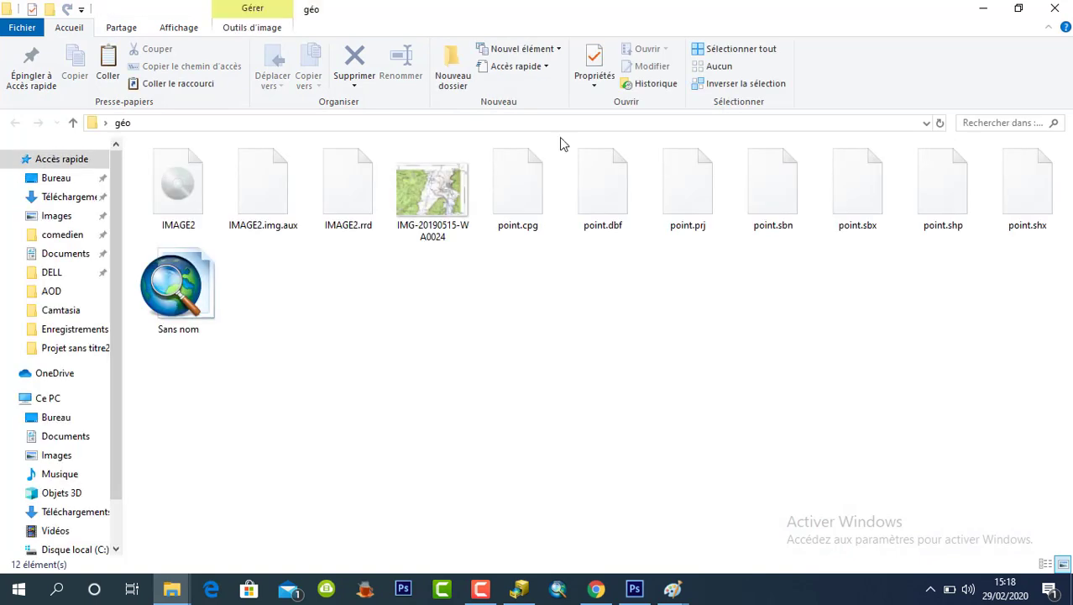